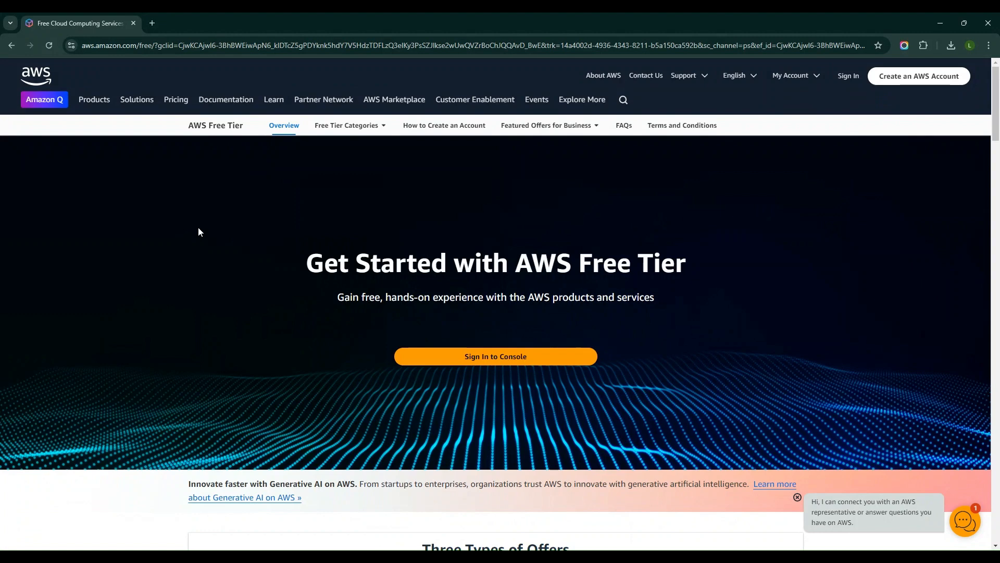
Open the AWS website in a new browser tab by entering "aws"
left_click(150, 25)
type("aws")
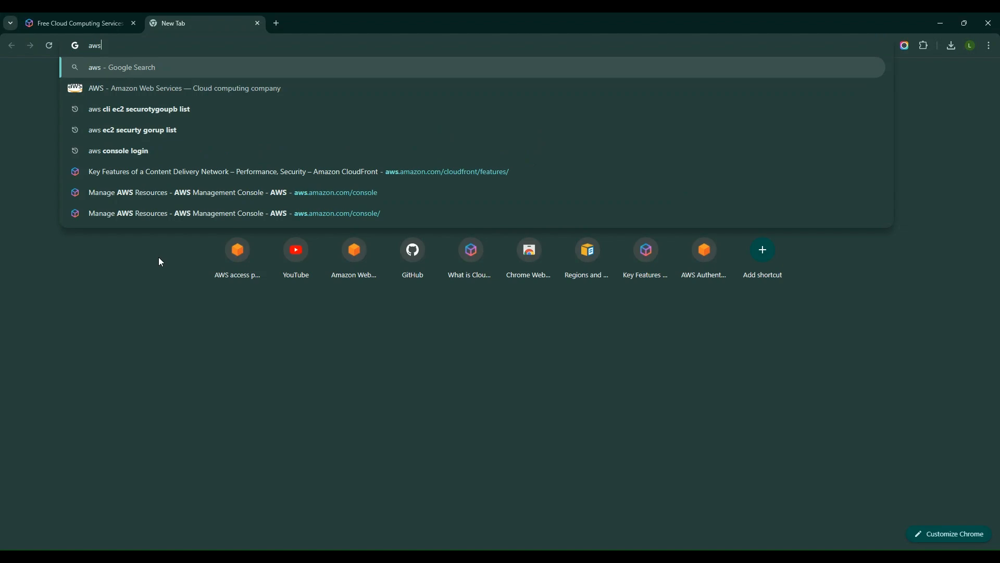
key("Return")
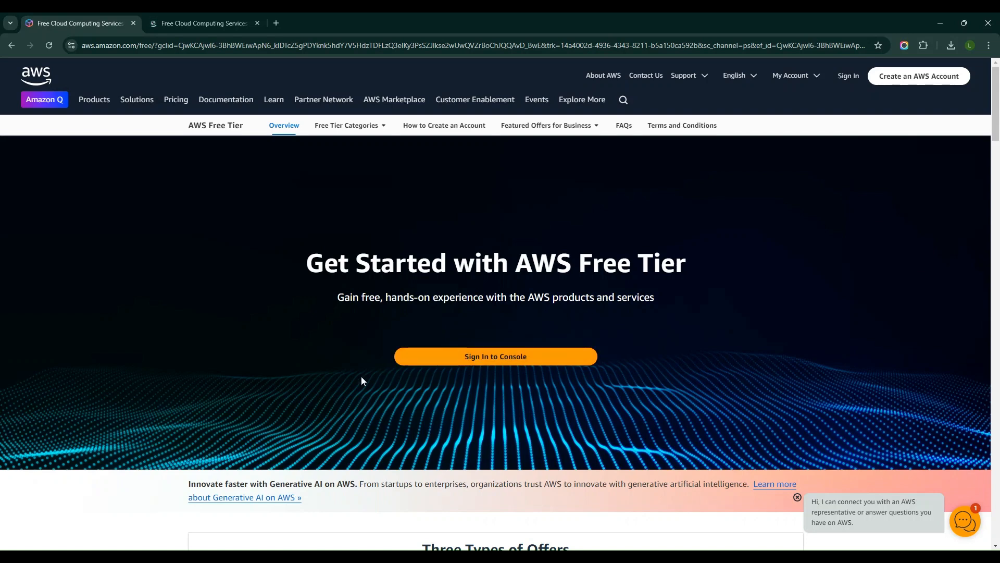
Open the AWS account sign-up form and review its root user email field and the Free Tier page
left_click(911, 78)
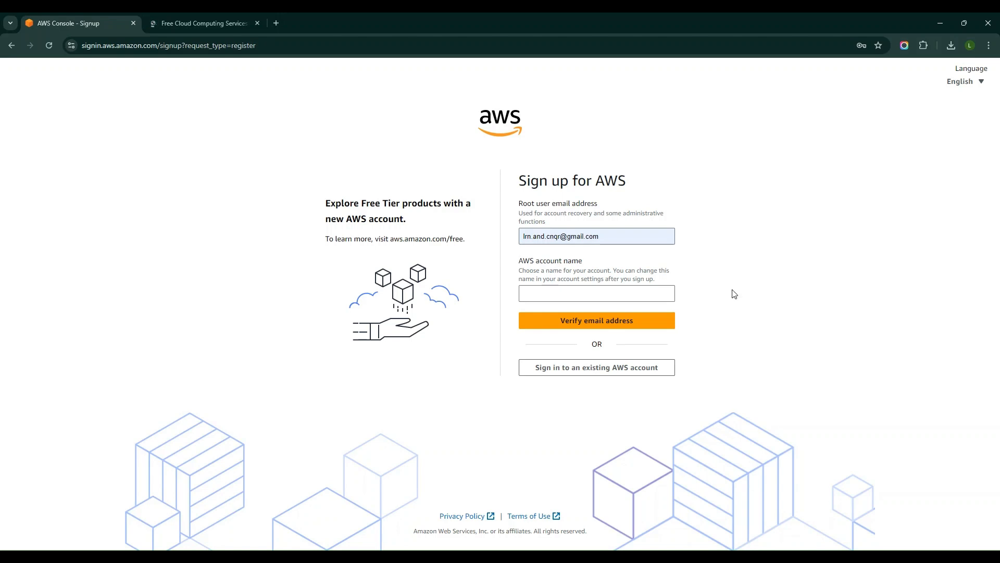
left_click(601, 239)
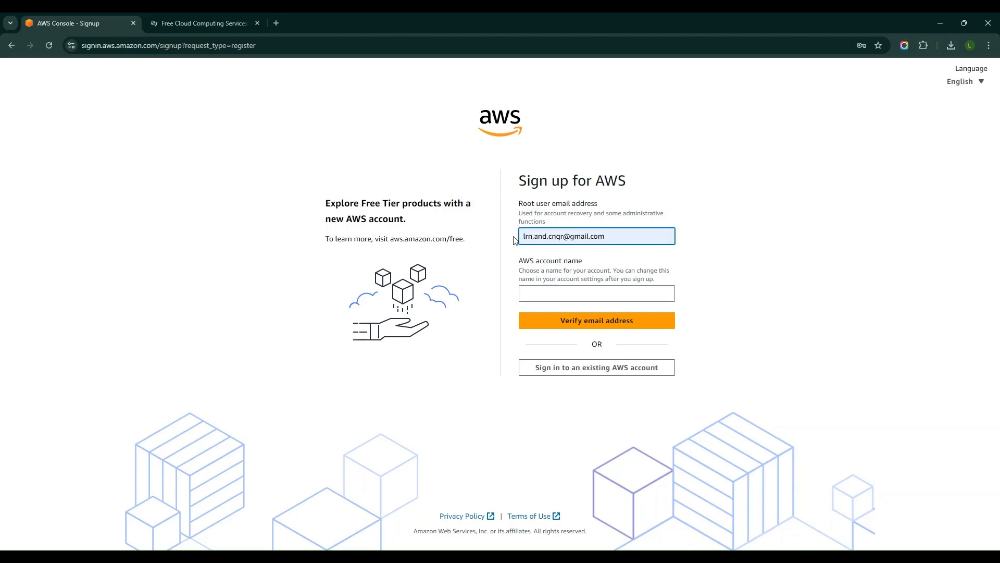
left_click(718, 199)
left_click(223, 13)
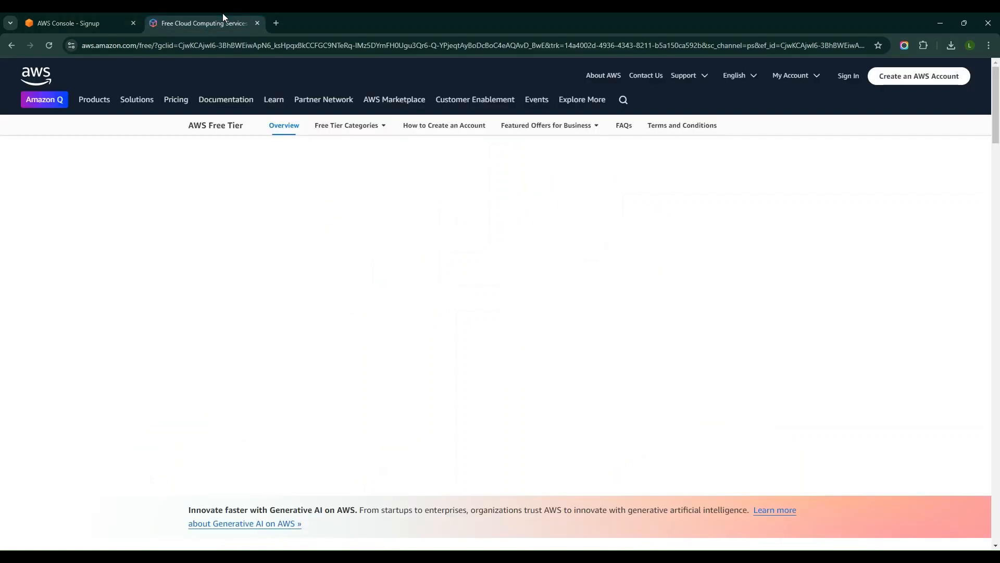
left_click(93, 13)
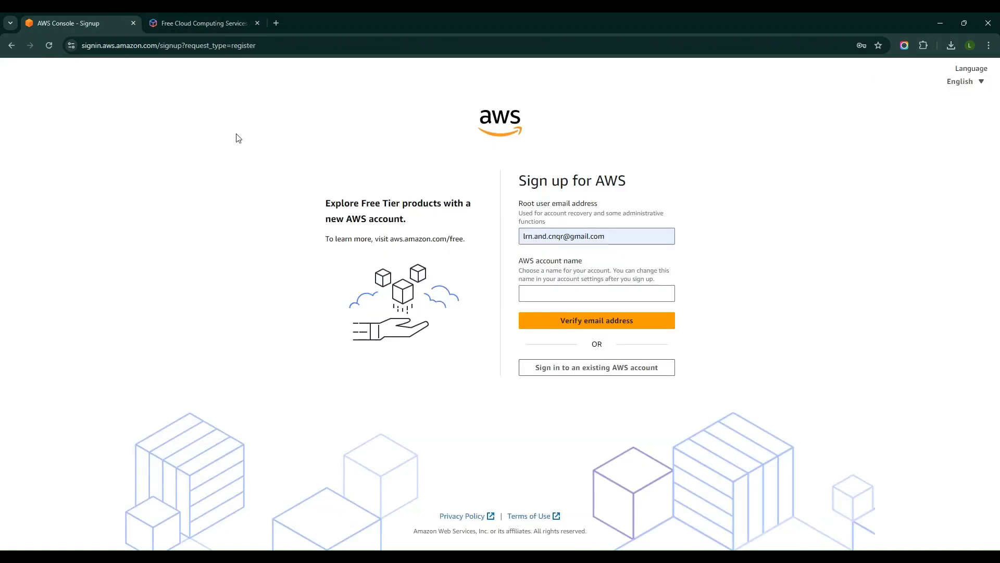
Choose to sign in to an existing AWS account as root user and submit the root email address
left_click(580, 375)
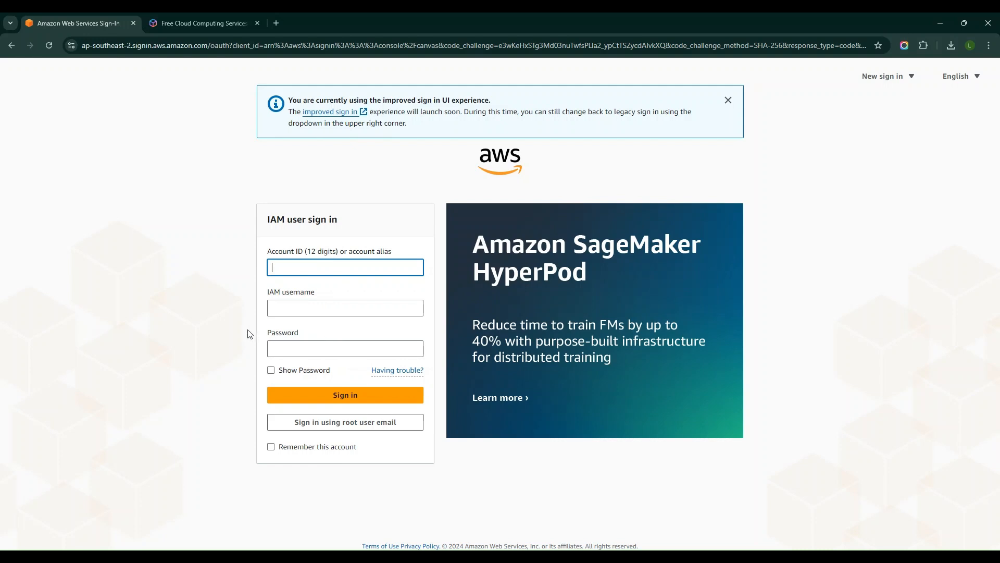
left_click(349, 425)
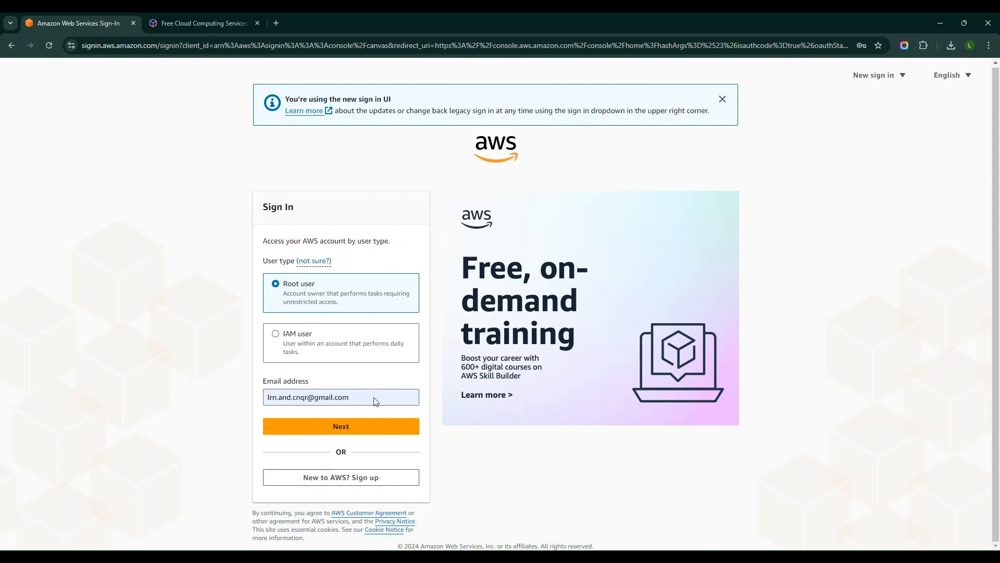
left_click(337, 427)
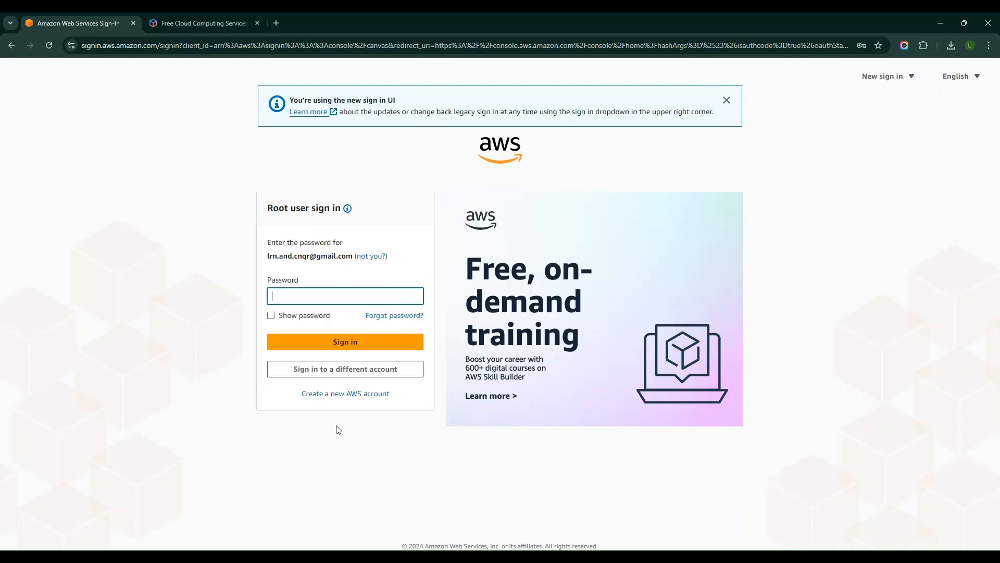
Fill in the saved root user password and submit it
left_click(348, 292)
left_click(354, 322)
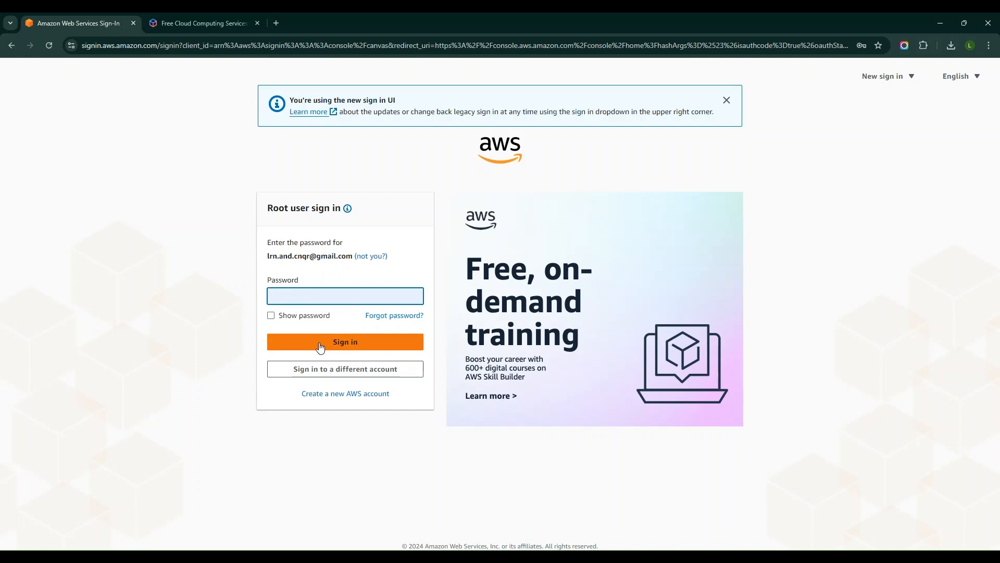
left_click(351, 327)
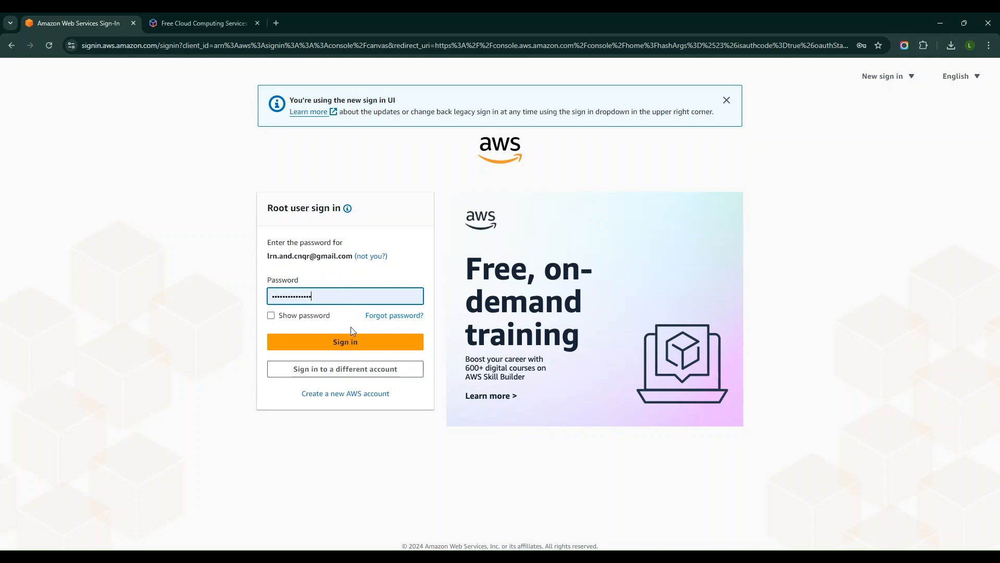
left_click(348, 343)
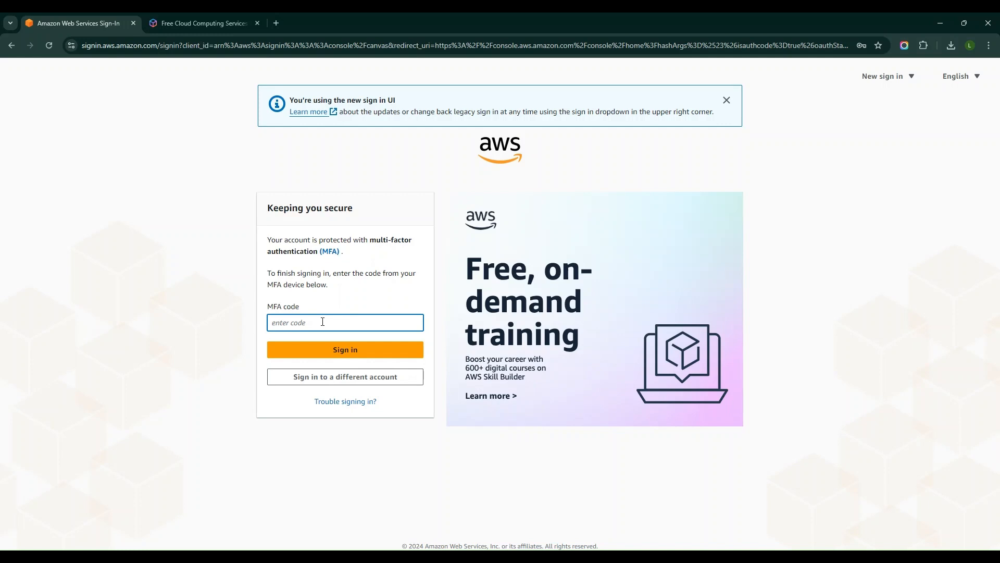
Enter the MFA code and finish signing in to the console
left_click(343, 350)
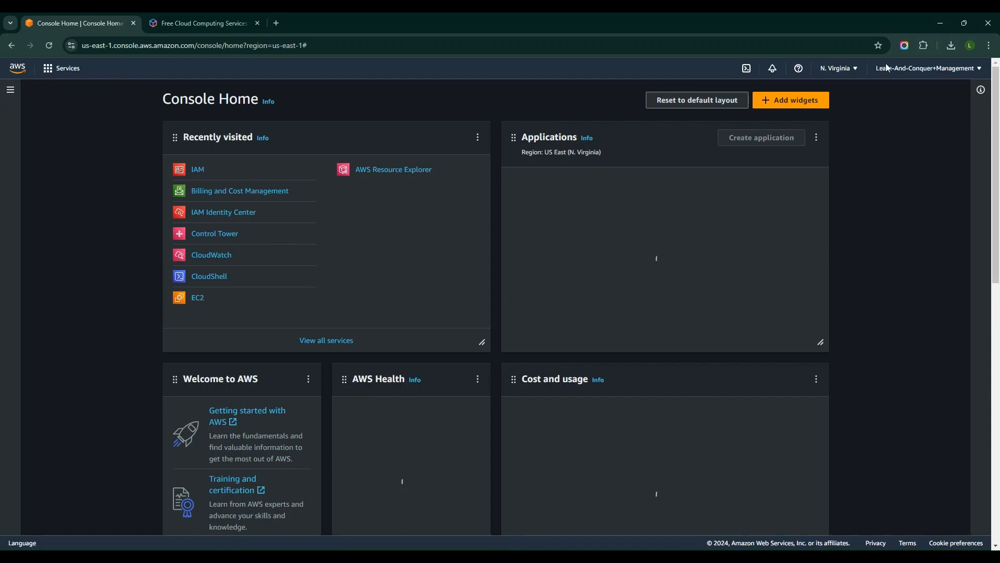
Open the IAM dashboard to check the root user MFA recommendation, and view the Users list
left_click(933, 69)
left_click(933, 68)
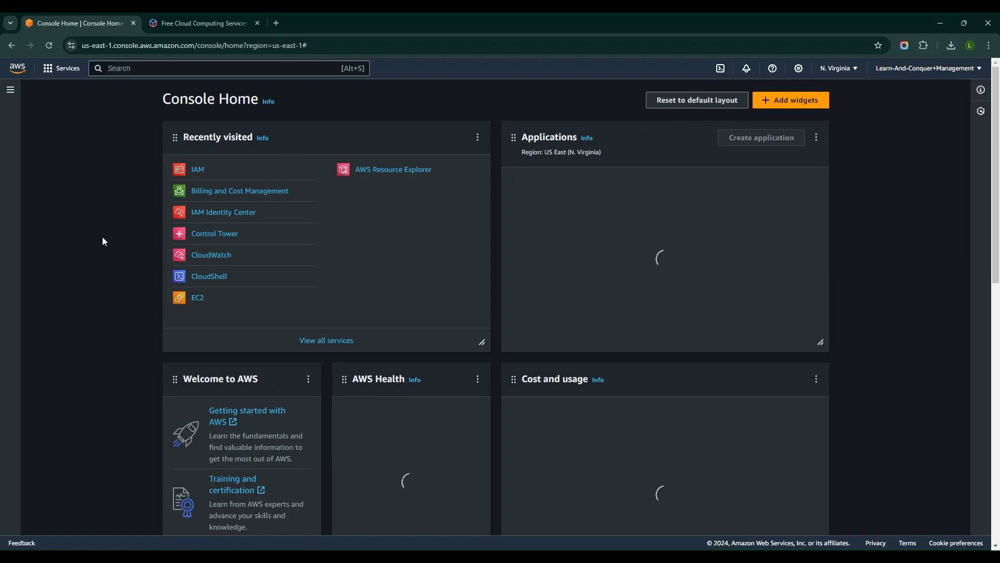
left_click(200, 170)
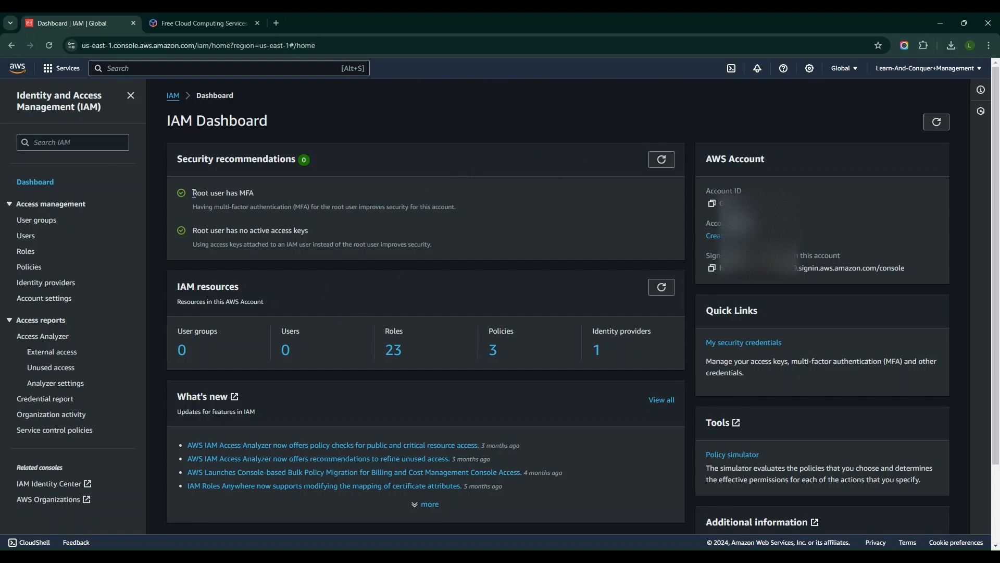
left_click_drag(194, 193, 261, 195)
left_click(276, 201)
left_click(29, 237)
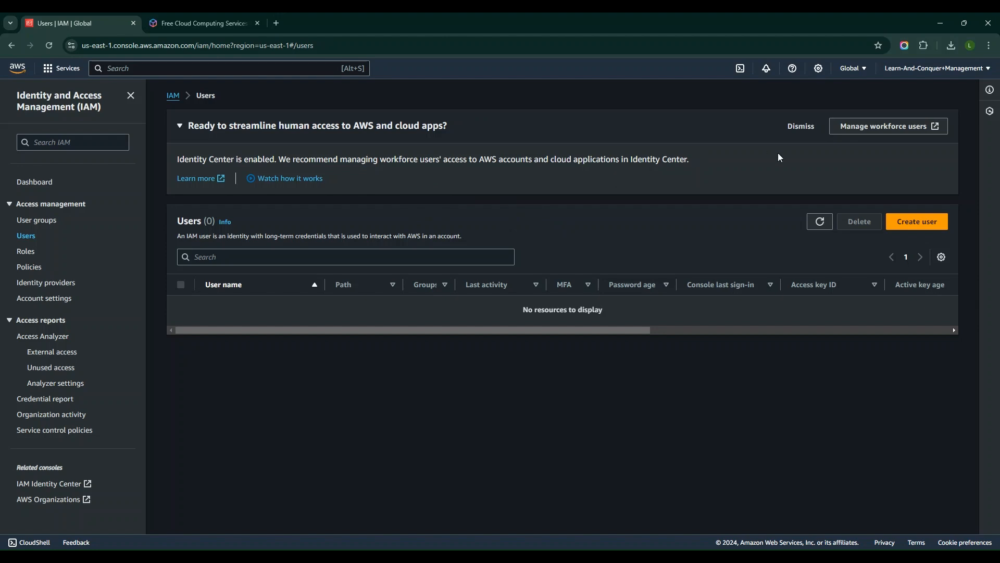
Open the account settings page and find the section on IAM user and role access to Billing information
left_click(922, 69)
left_click(867, 131)
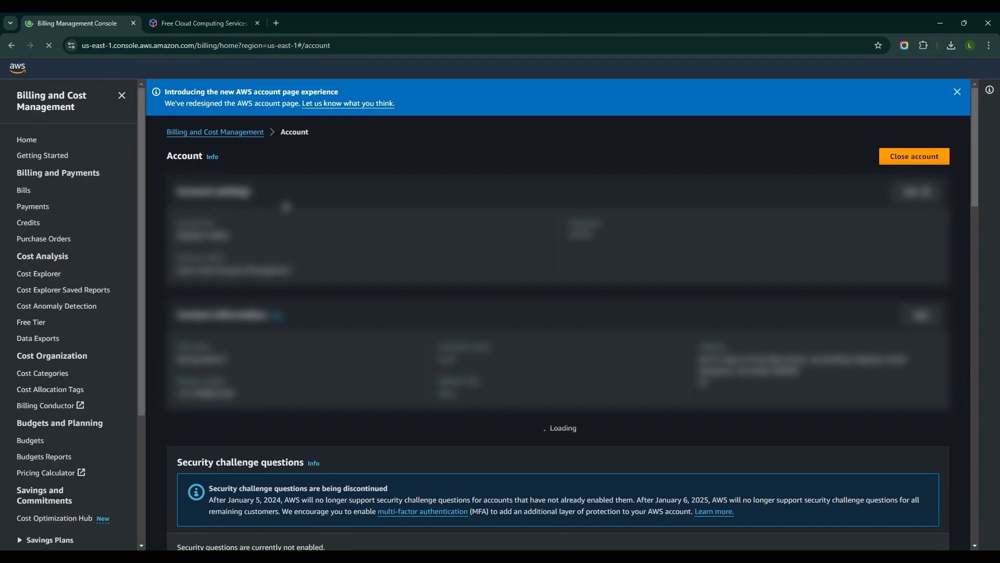
scroll(497, 345, "down", 20)
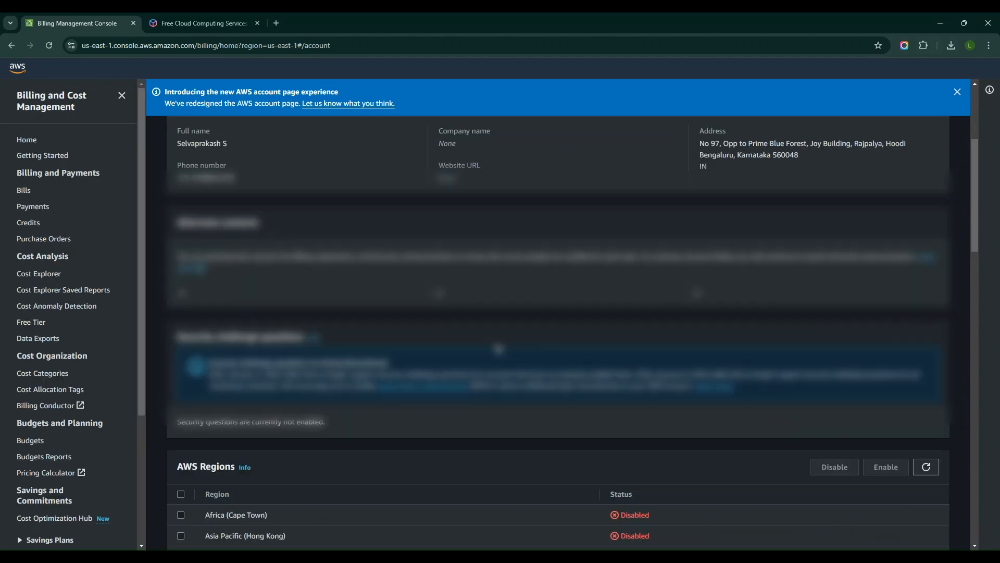
scroll(497, 348, "down", 5)
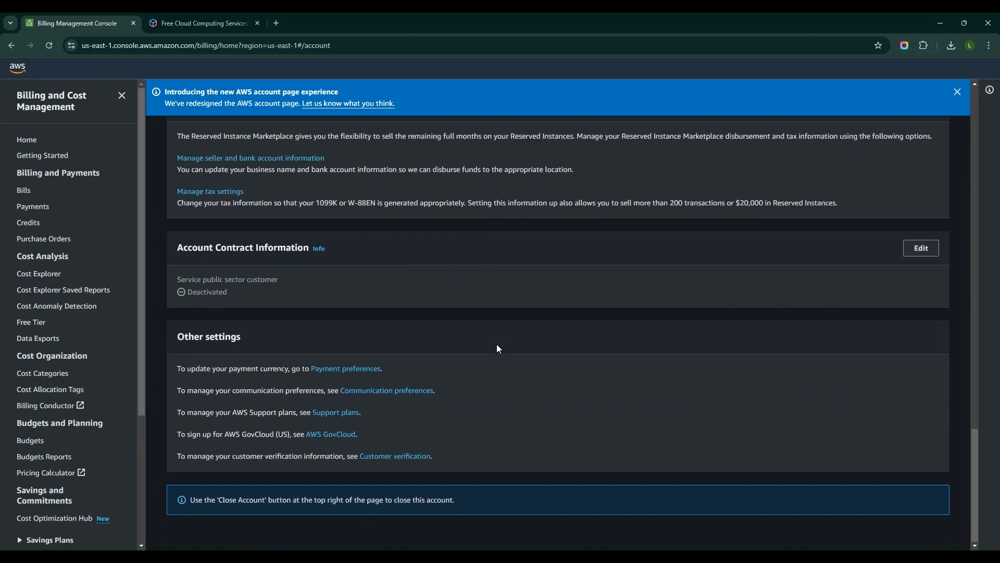
scroll(497, 348, "up", 1)
scroll(497, 348, "up", 4)
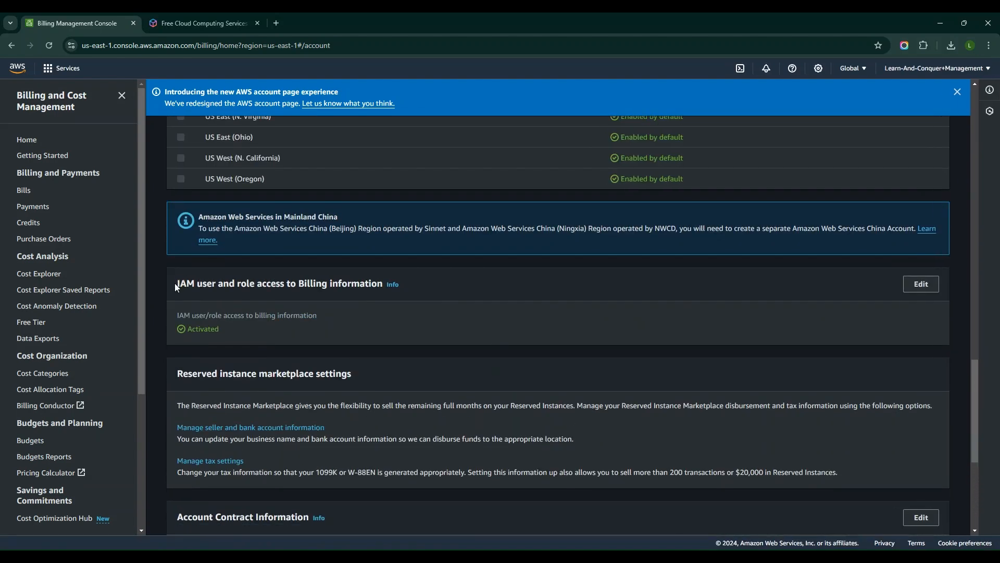
left_click_drag(177, 284, 383, 286)
left_click(457, 285)
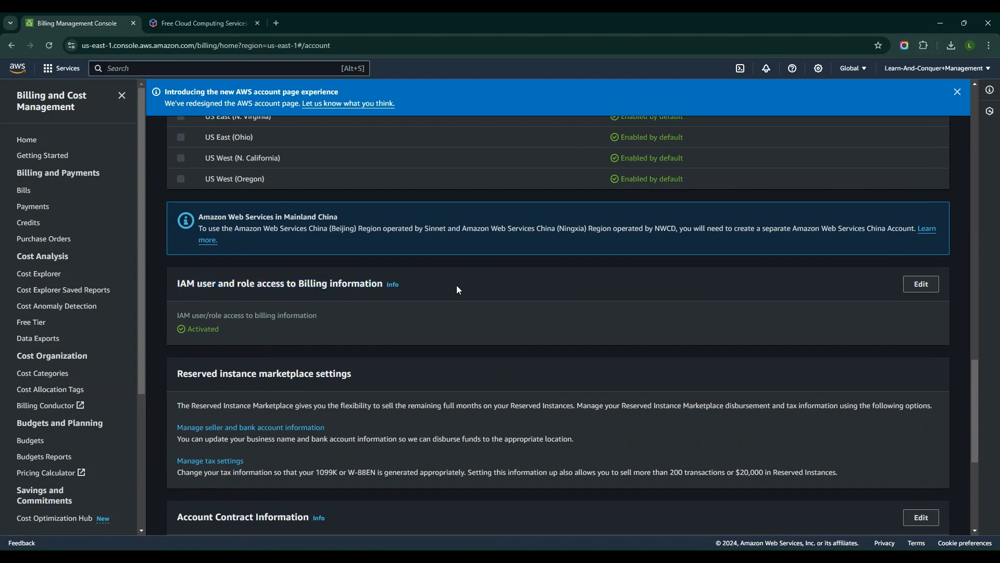
Inspect the Activate IAM Access option for Billing information and leave it without making changes
scroll(311, 364, "down", 4)
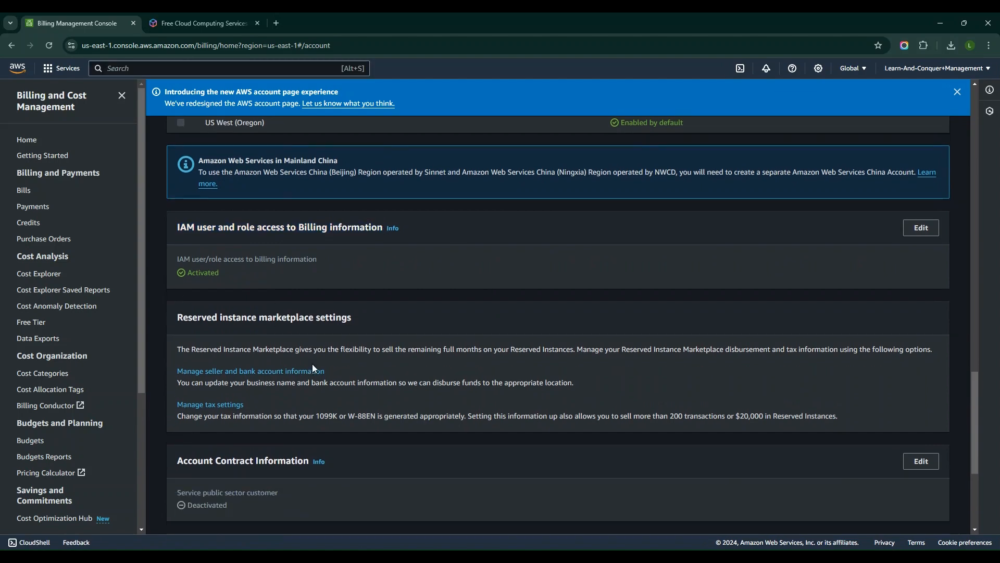
scroll(289, 327, "up", 4)
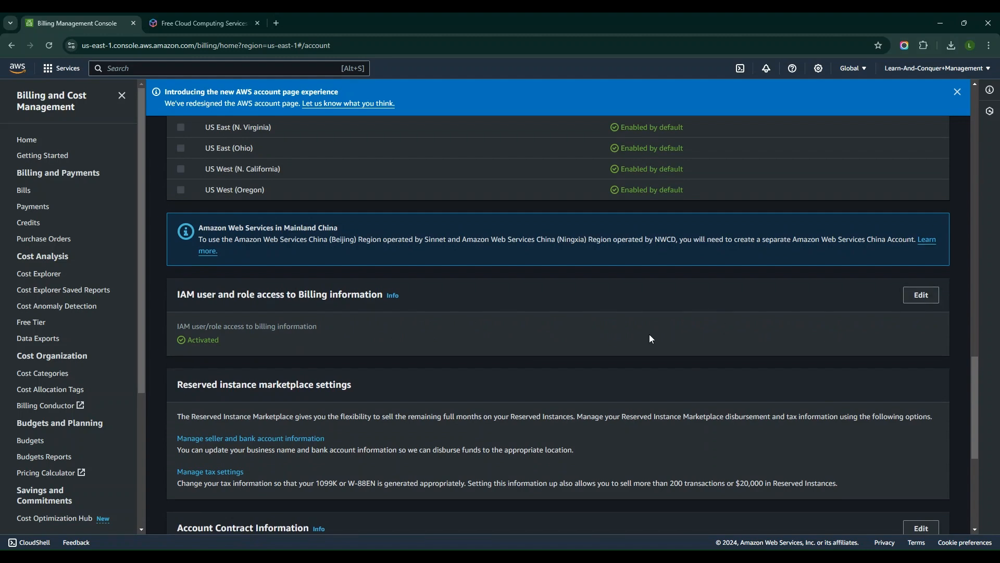
left_click(921, 295)
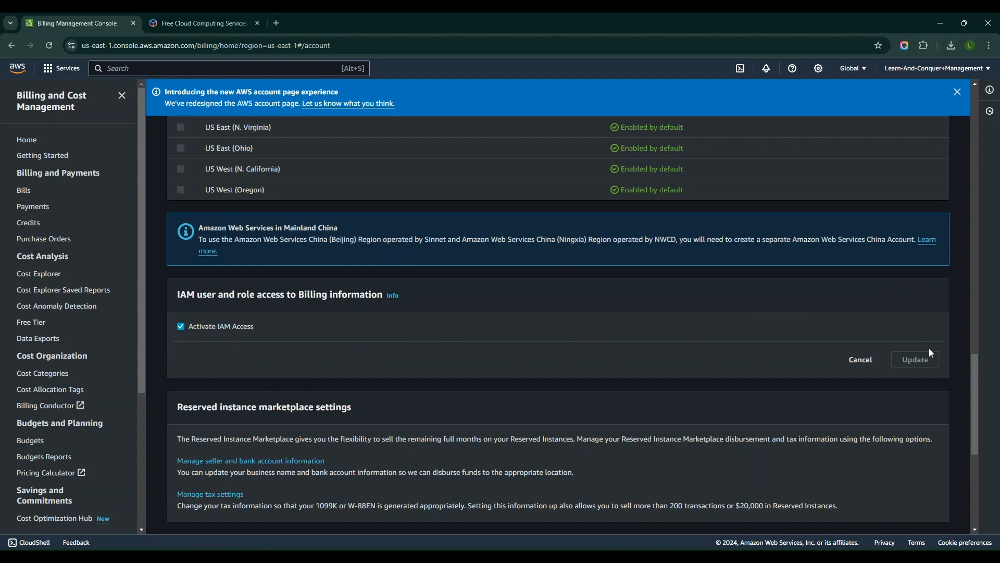
left_click(860, 359)
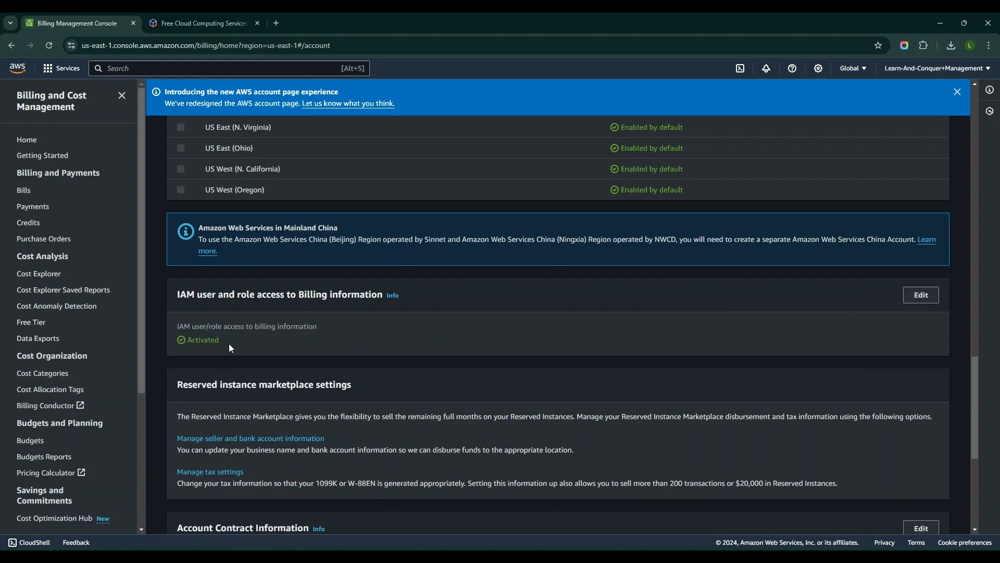
Open the Bills page and examine the estimated bill summary and the charges by service
scroll(158, 360, "up", 5)
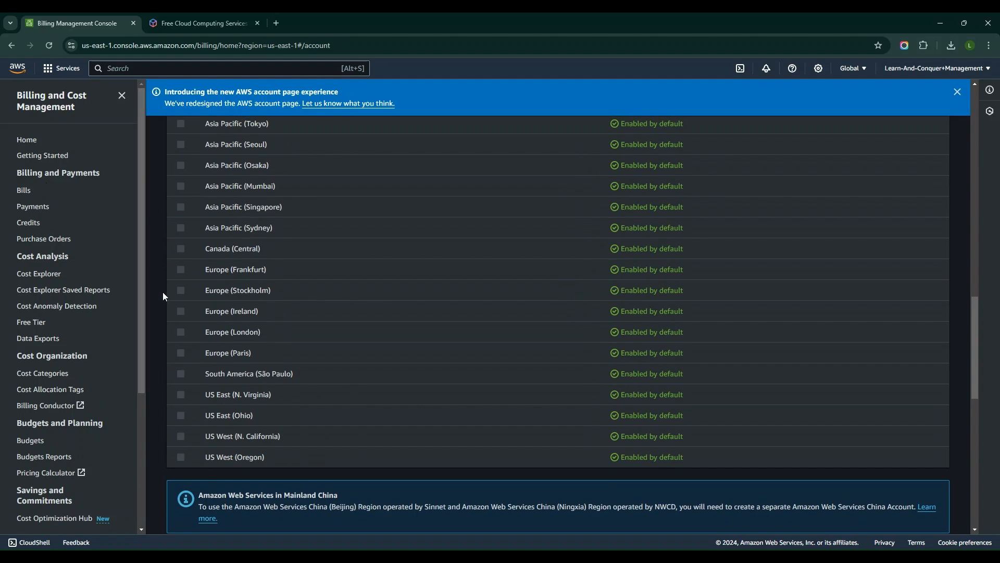
scroll(165, 301, "up", 10)
scroll(168, 295, "up", 2)
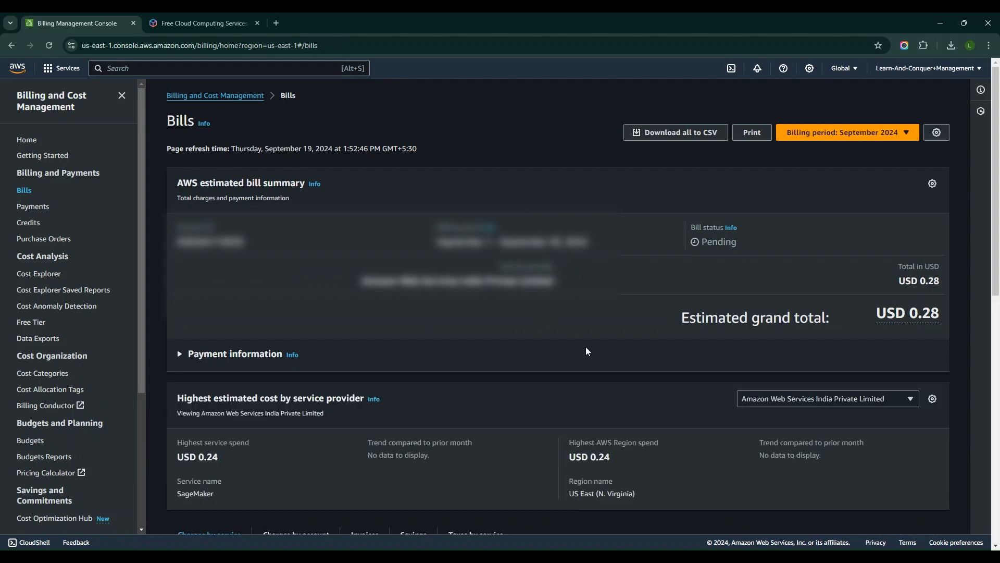
scroll(530, 364, "down", 9)
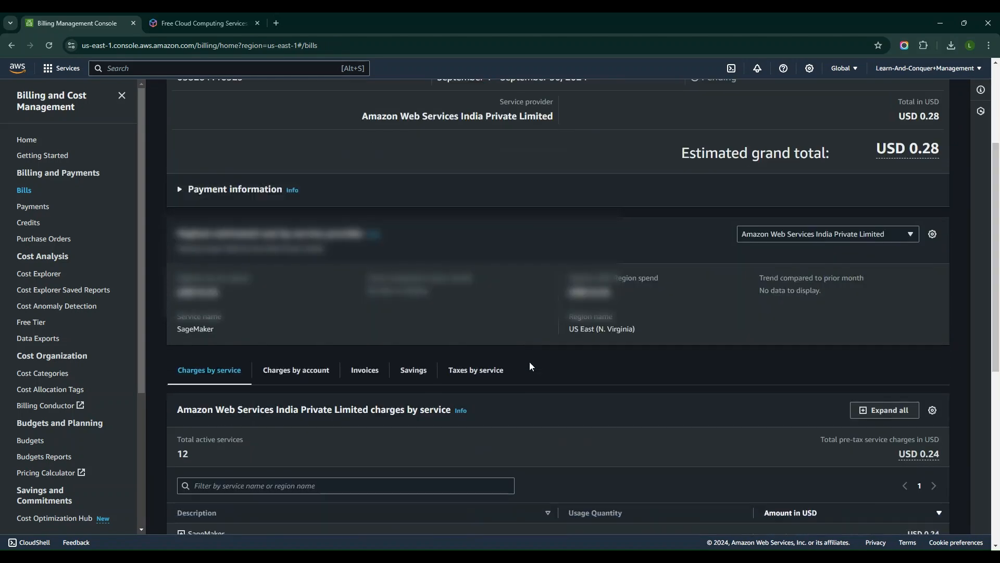
scroll(529, 364, "down", 2)
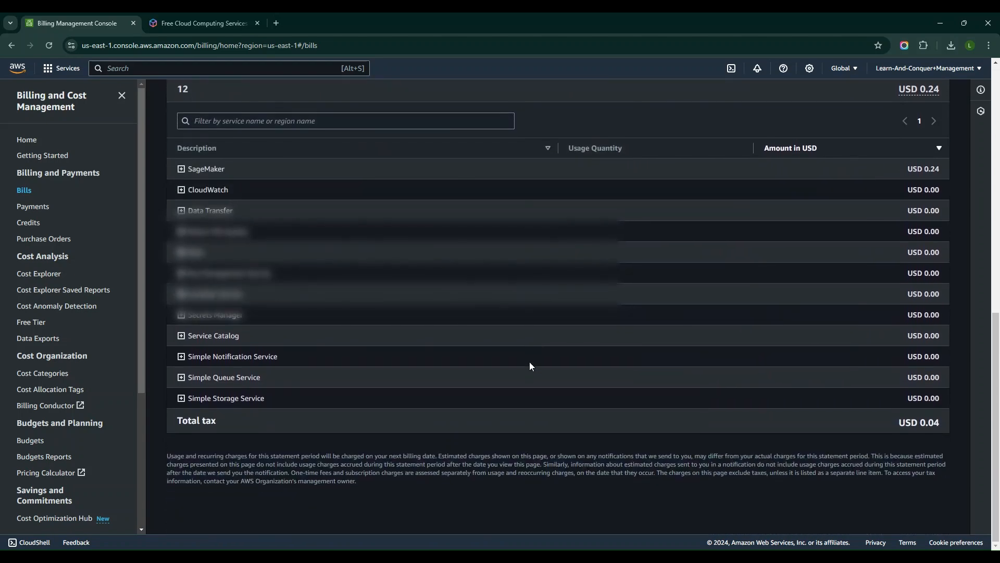
scroll(530, 364, "up", 7)
scroll(530, 361, "up", 3)
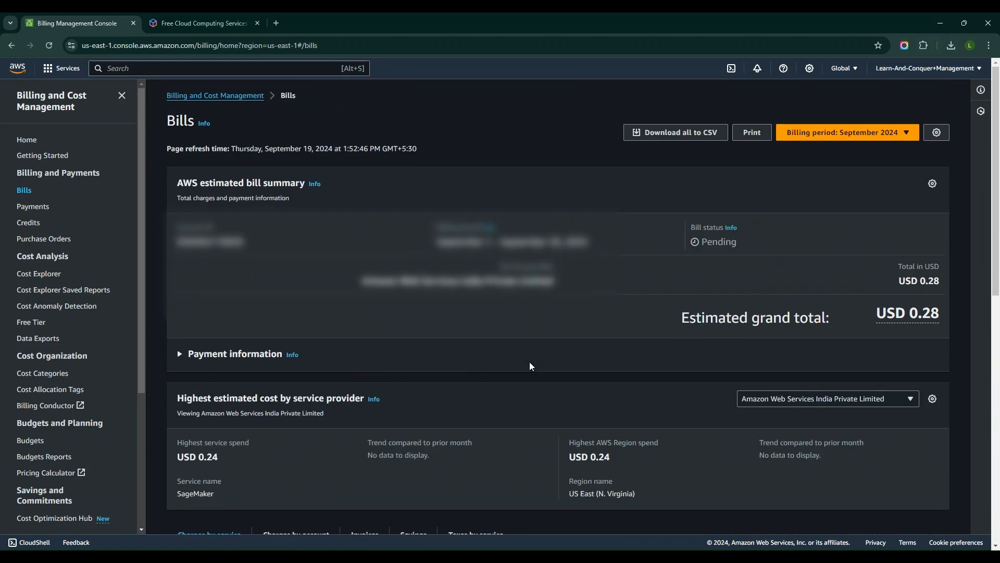
scroll(530, 365, "down", 8)
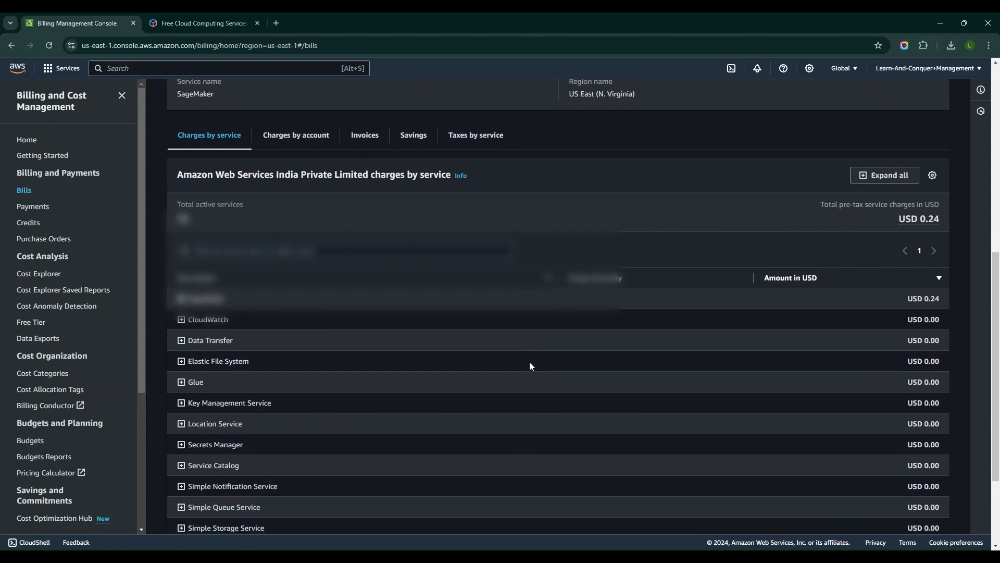
scroll(530, 361, "up", 8)
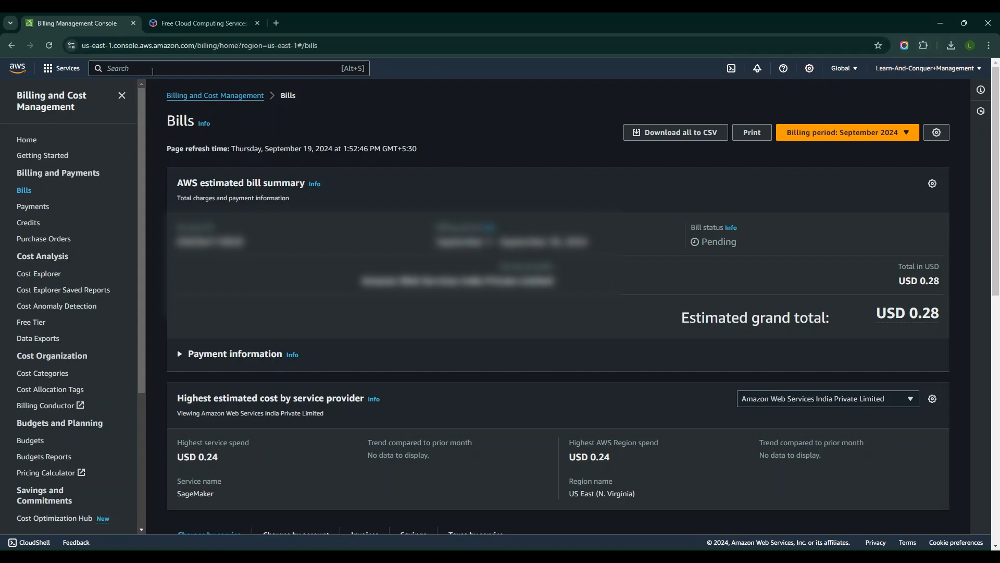
Search the console for "iam", go to the IAM Users list and open the form for creating a user
left_click(152, 69)
type("iam")
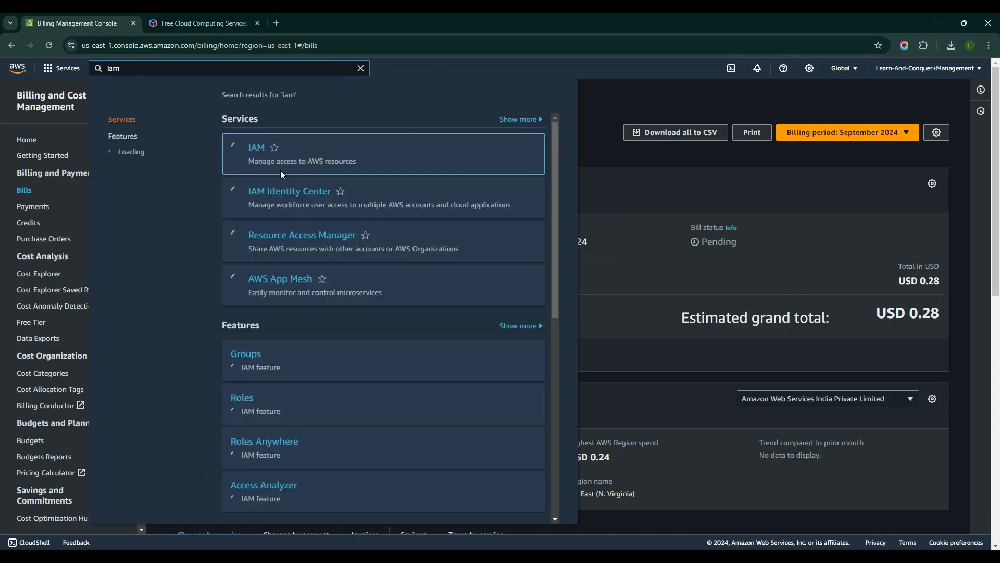
key("Return")
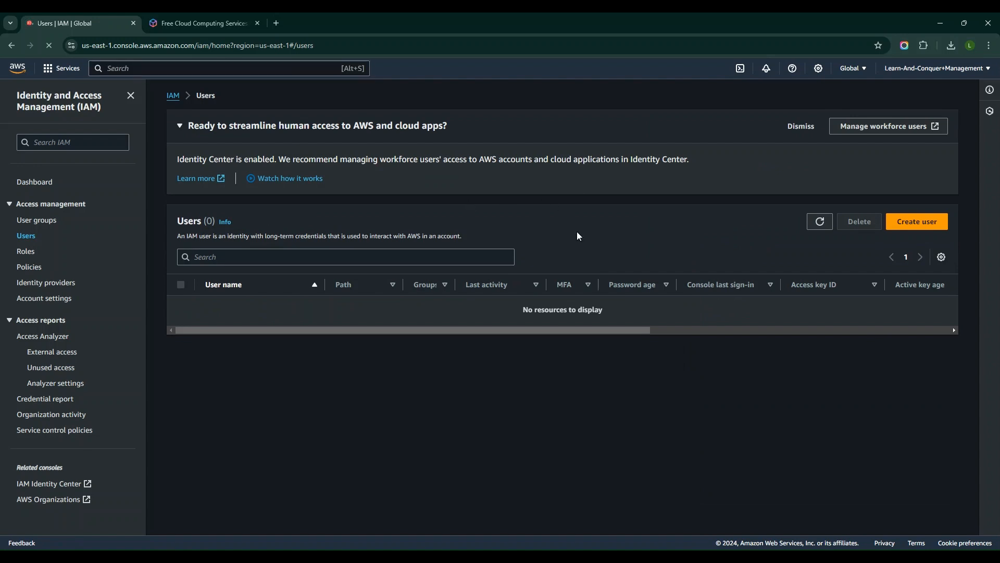
left_click(913, 227)
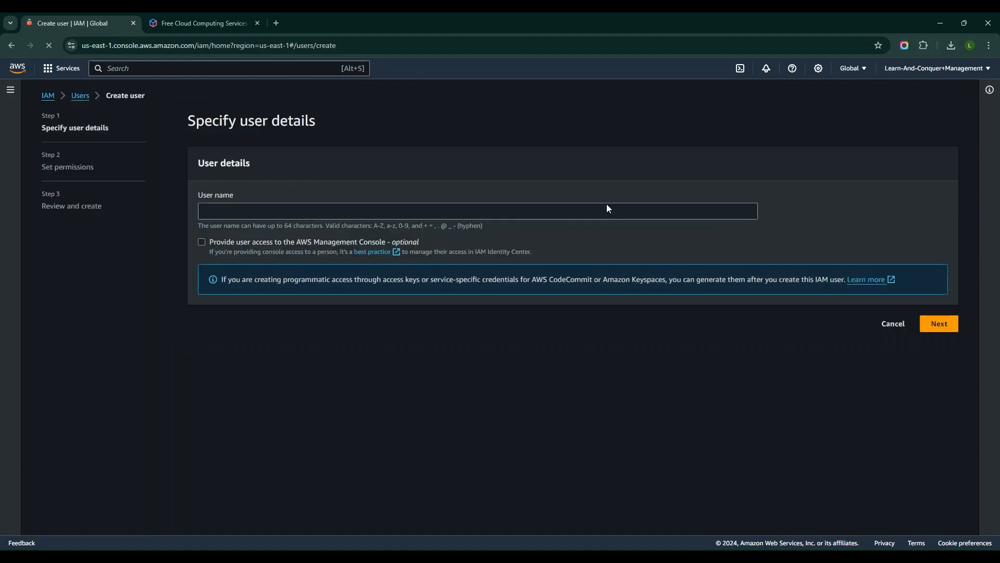
Name the new user demo1user, provide access to the AWS Management Console and choose to create an IAM user
left_click(226, 208)
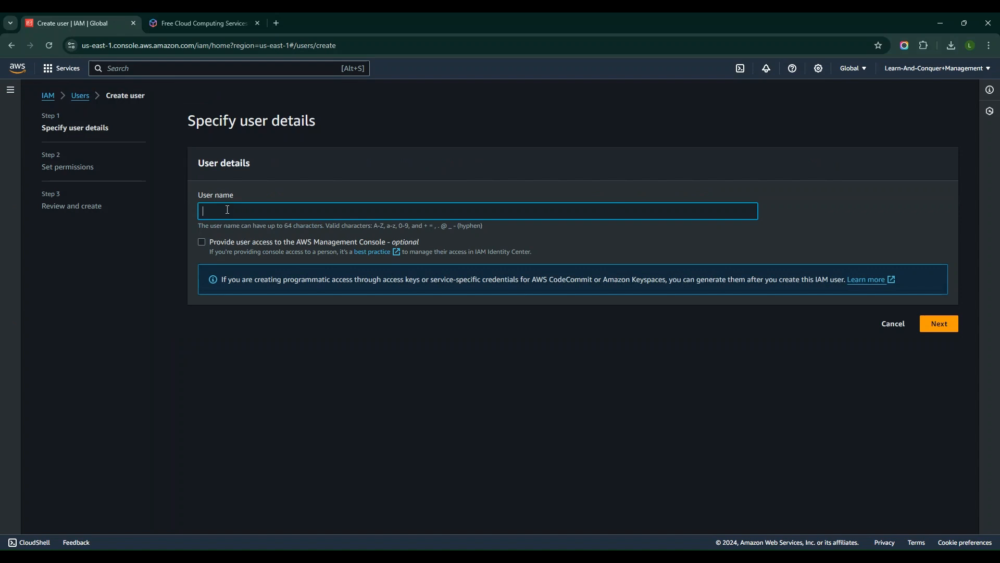
type("demo1user")
left_click(201, 242)
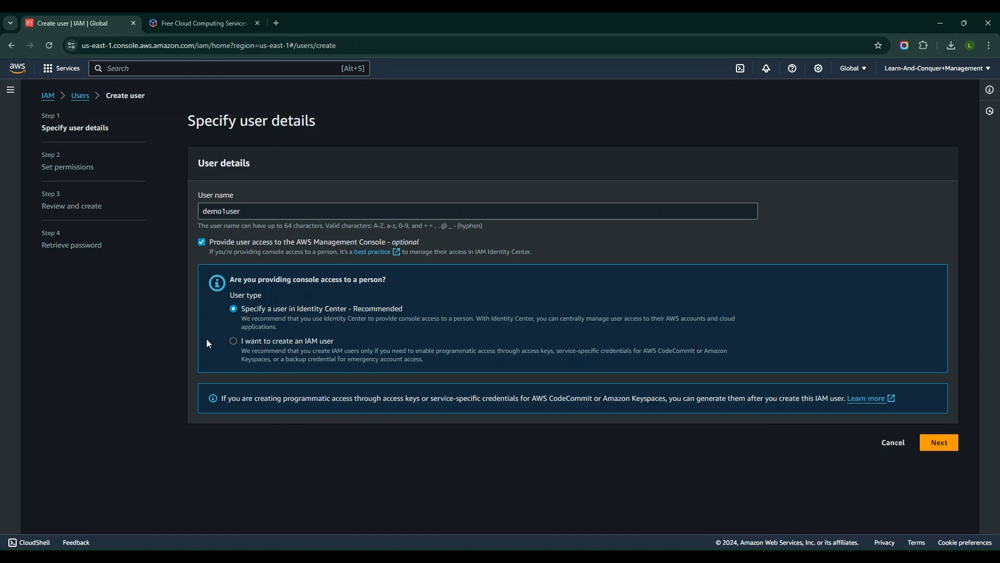
left_click(233, 341)
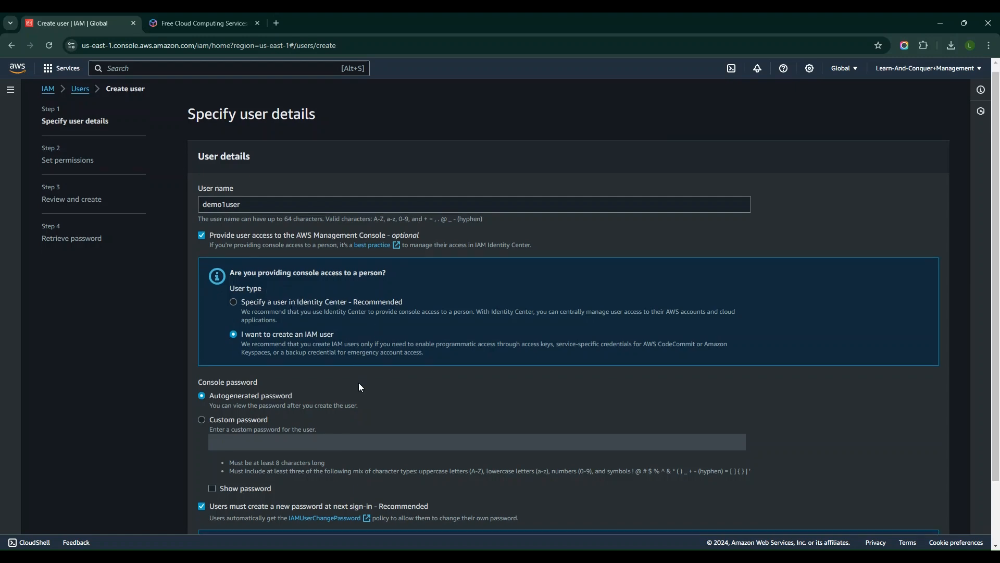
Set a custom console password for the user, remove the requirement to create a new one at next sign-in, and proceed to permissions
scroll(358, 382, "down", 2)
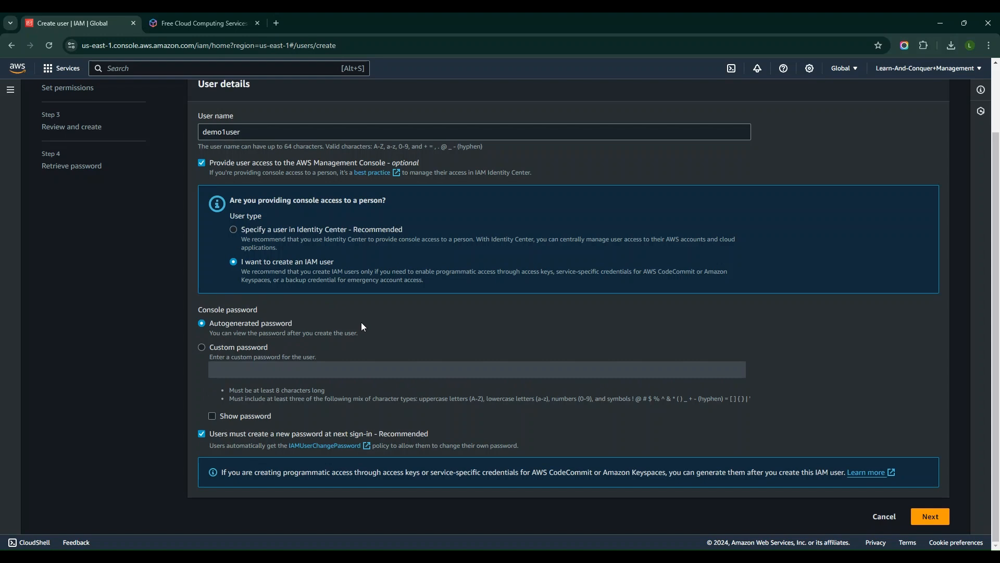
left_click(201, 348)
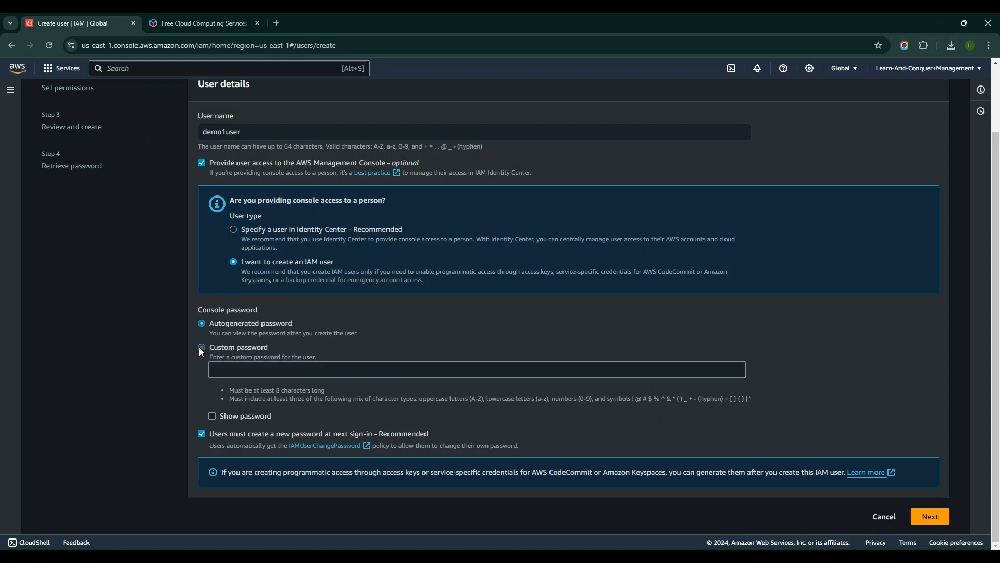
left_click(275, 369)
type("•••••••")
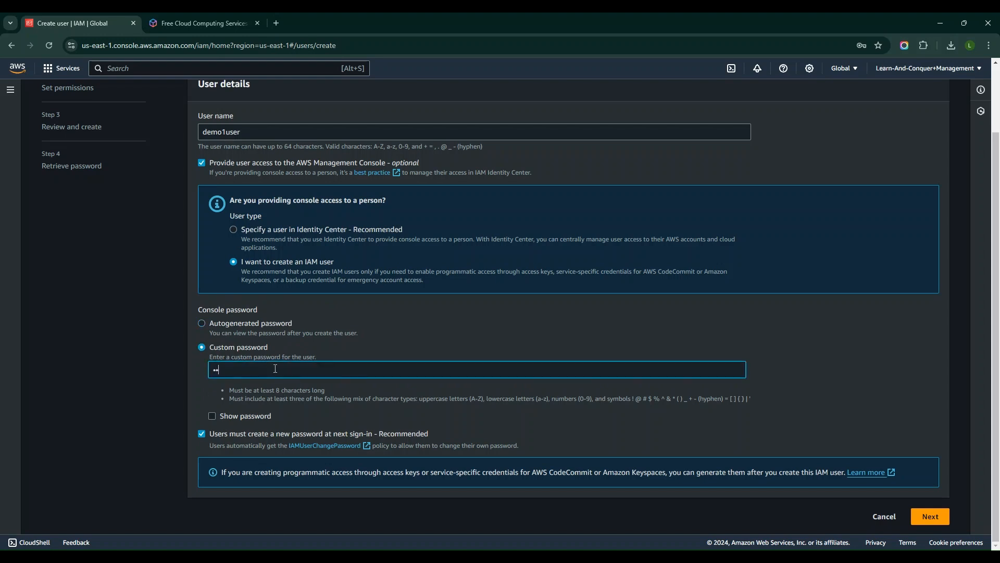
type("•")
left_click(202, 435)
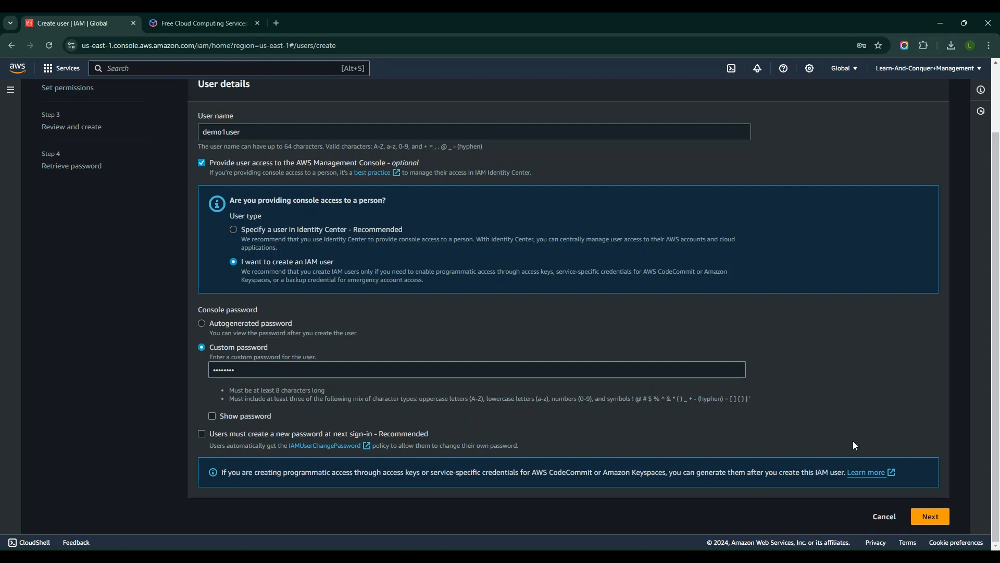
left_click(930, 516)
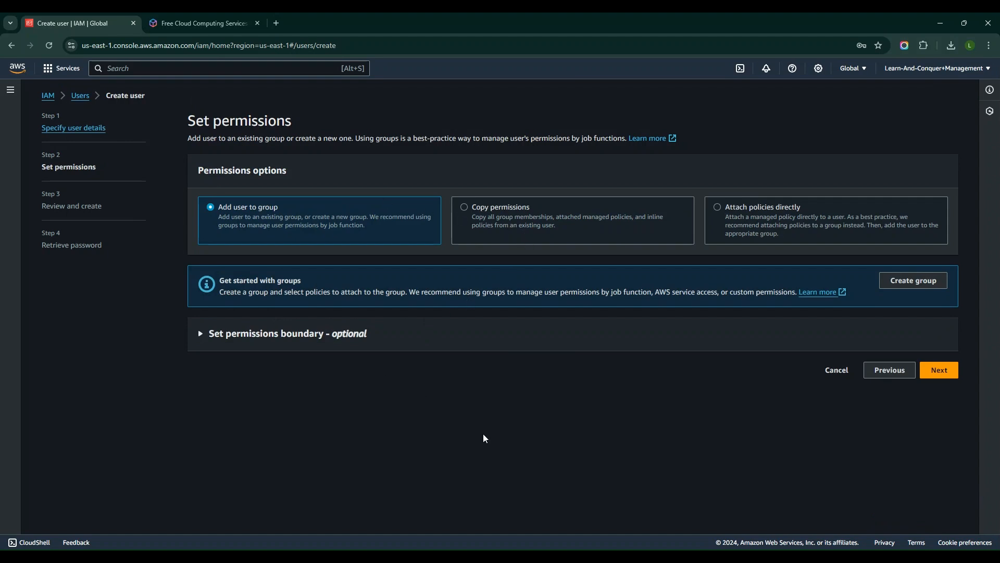
Attach the AdministratorAccess policy directly to the user, filtering the policies by "admin", and proceed to the review
left_click(723, 208)
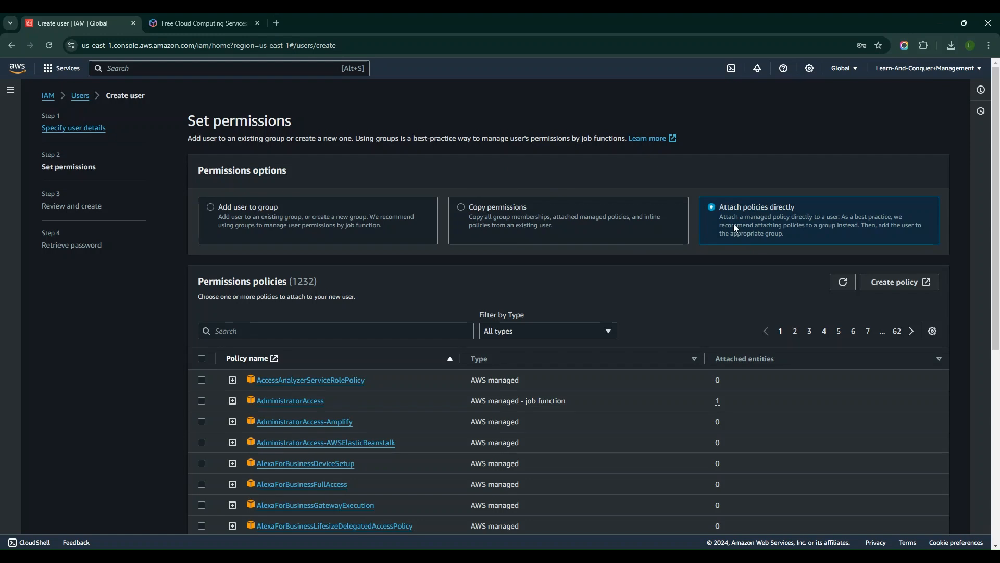
left_click(244, 333)
type("admin")
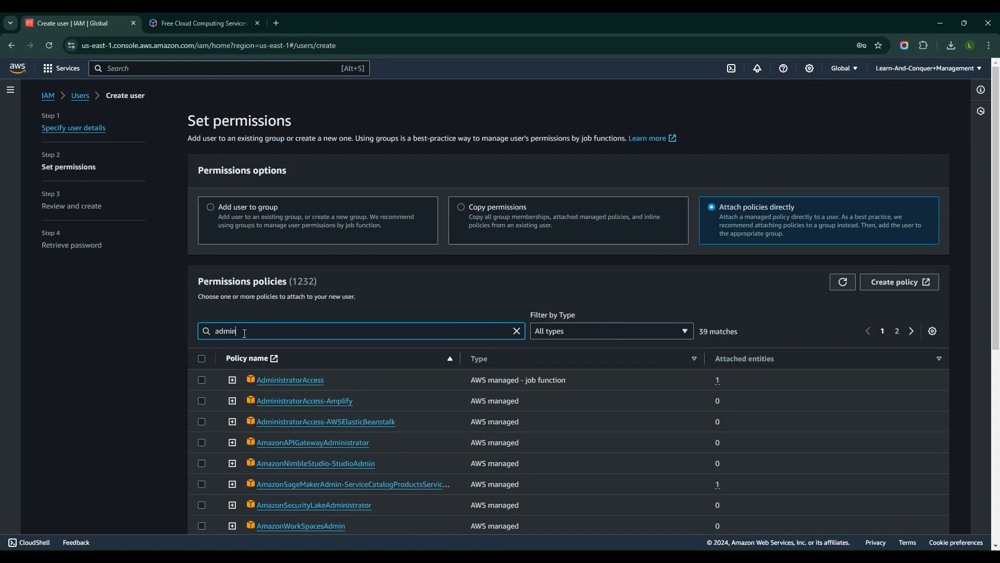
left_click(202, 380)
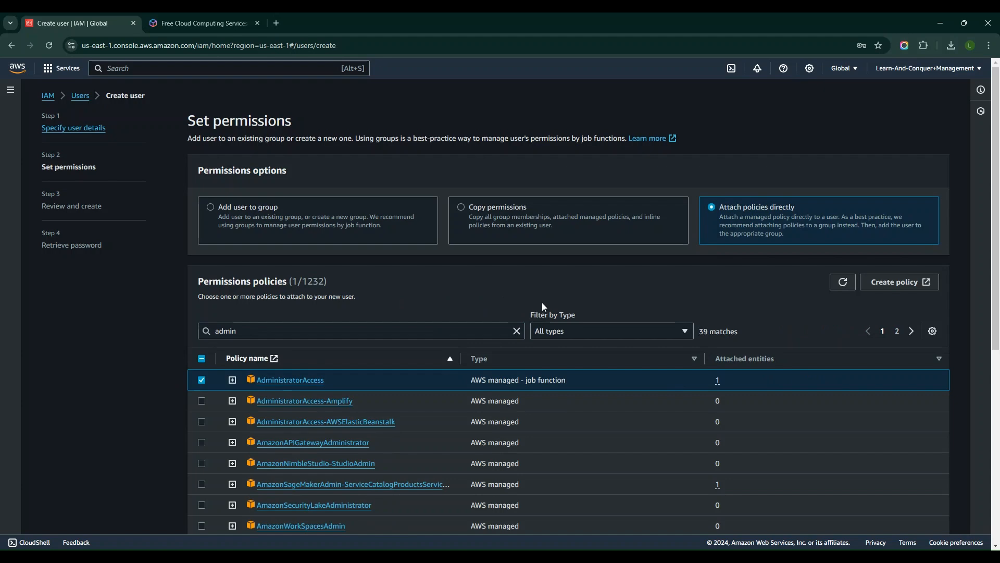
scroll(703, 339, "down", 6)
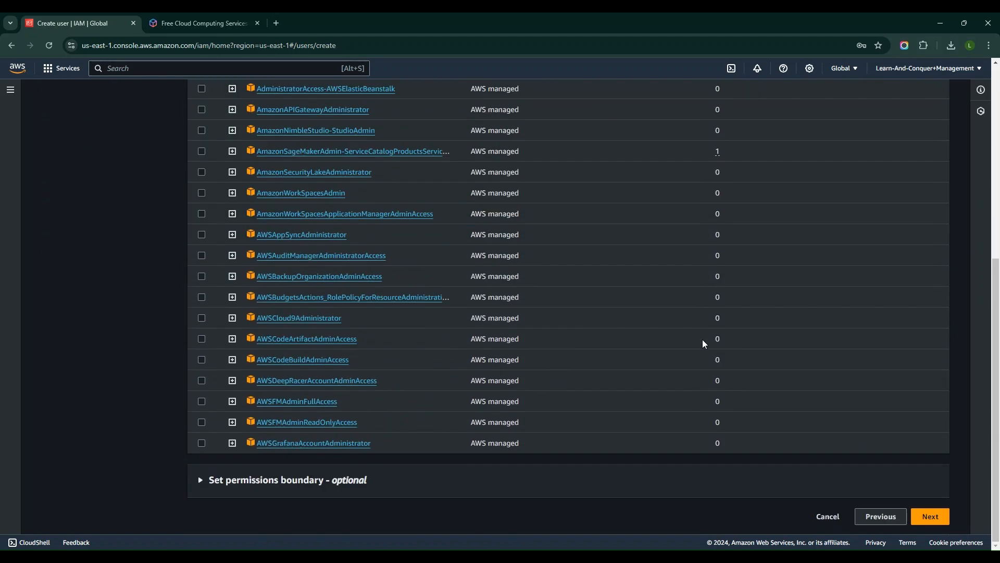
left_click(942, 510)
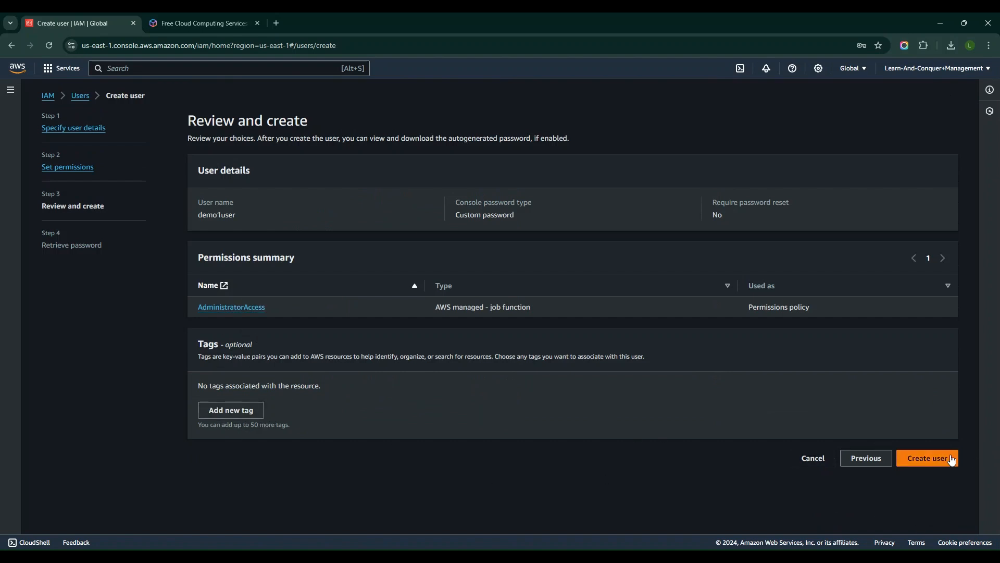
Create the user and download the console sign-in details as a .csv file, finishing back at the users list
left_click(933, 458)
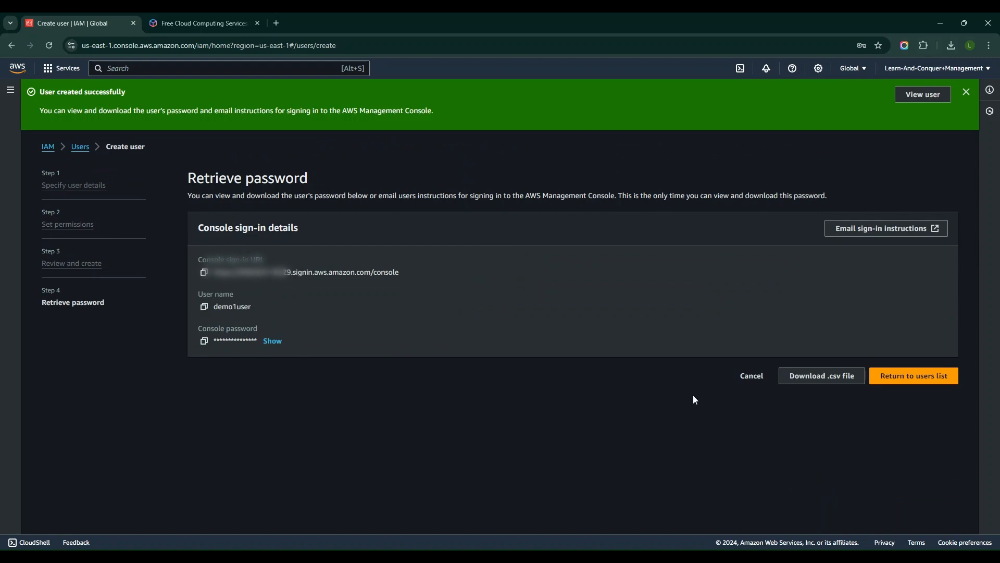
left_click(825, 381)
left_click(915, 379)
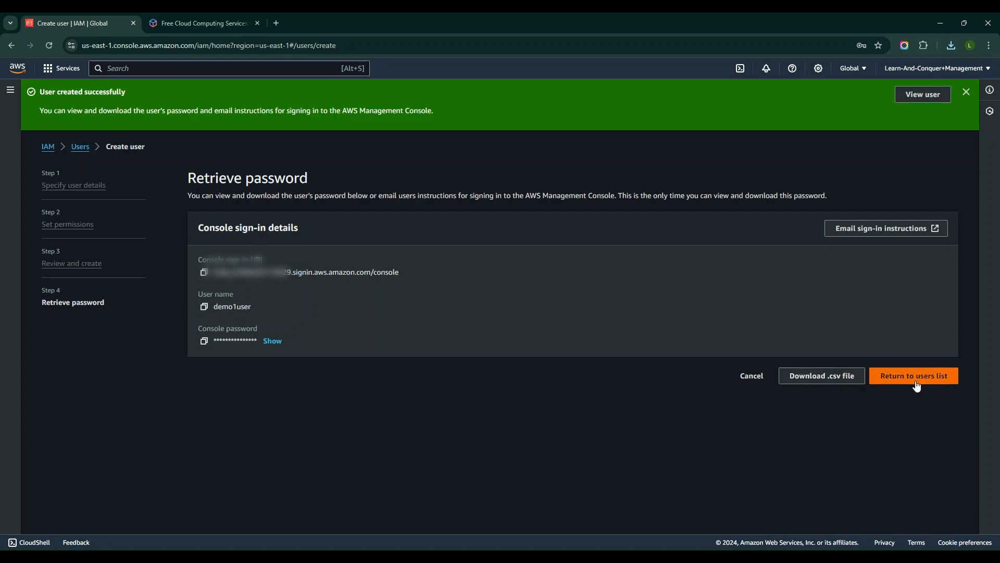